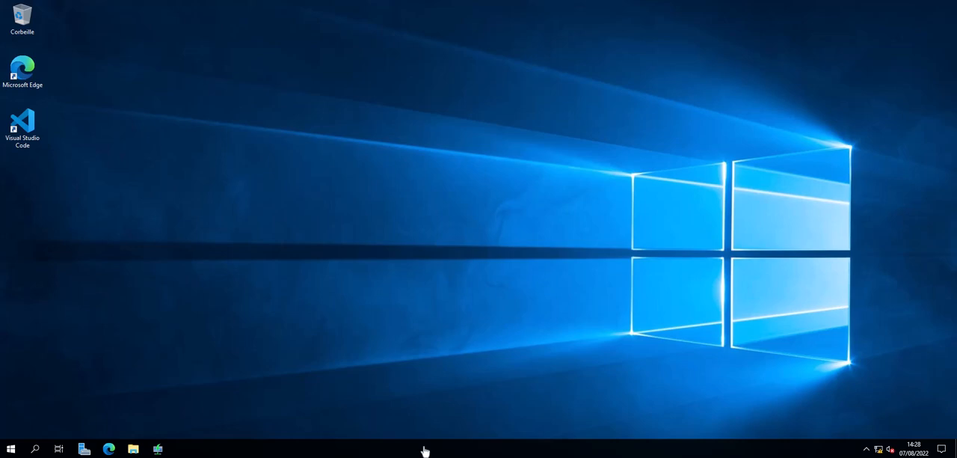
Open the Deployment Workbench from the Microsoft Deployment Toolkit programs
click(11, 448)
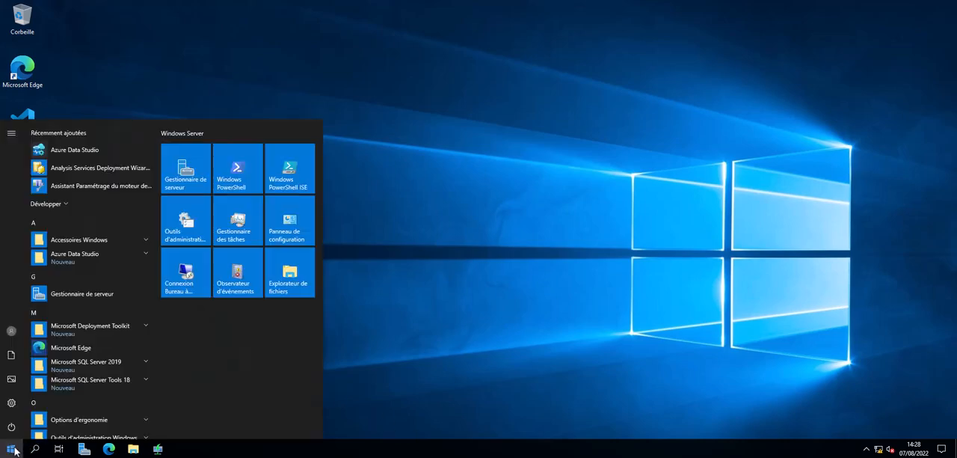
click(144, 330)
click(73, 388)
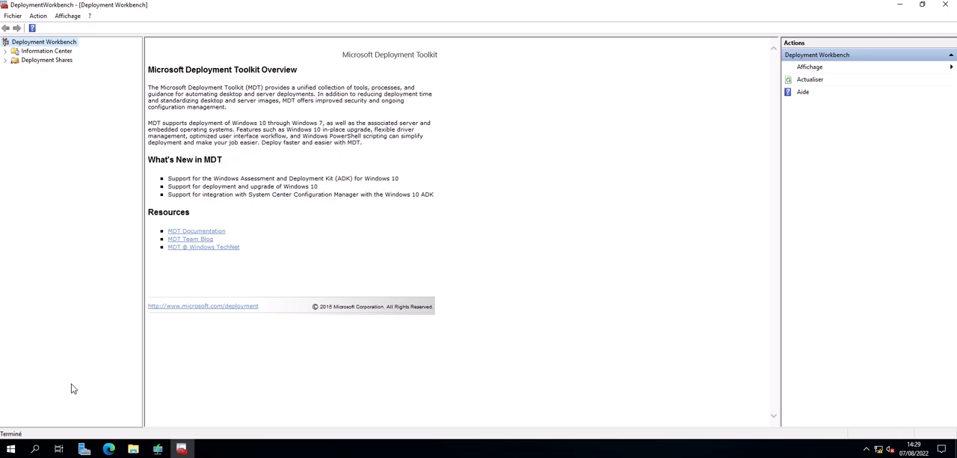
Start a new deployment share and set its path to E:\DeploymentShare
click(48, 61)
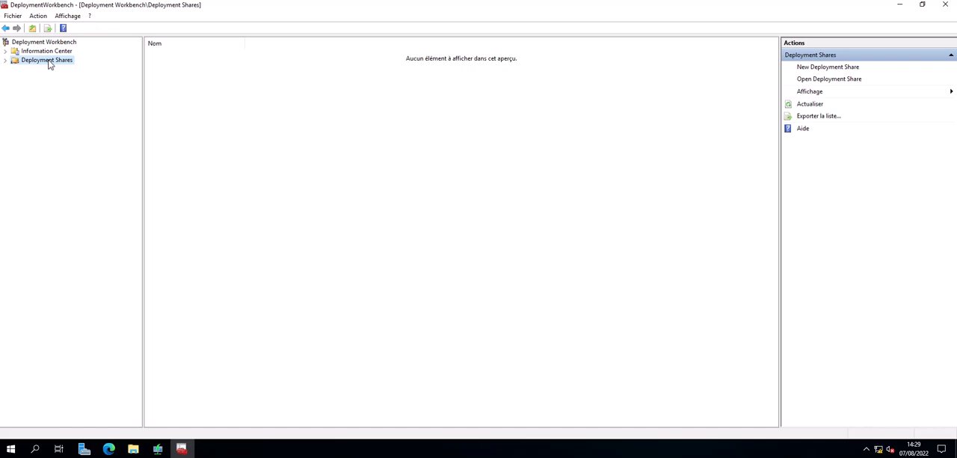
click(49, 63)
right_click(42, 63)
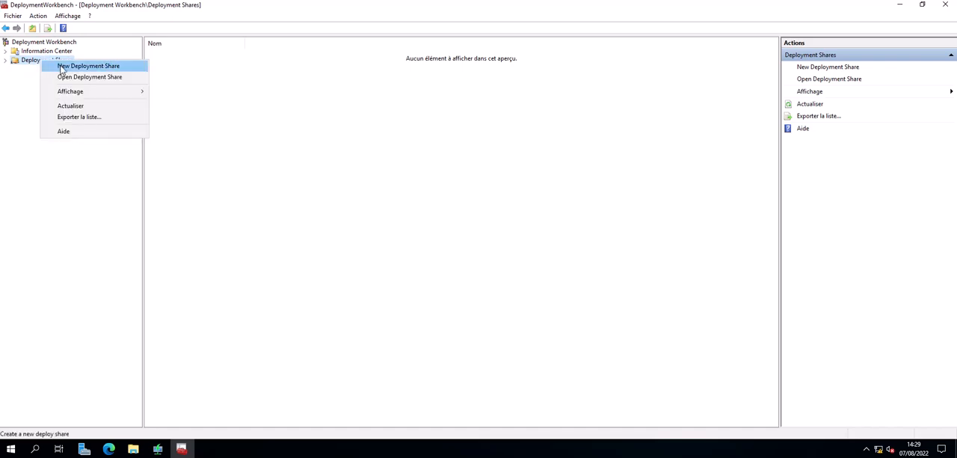
click(62, 66)
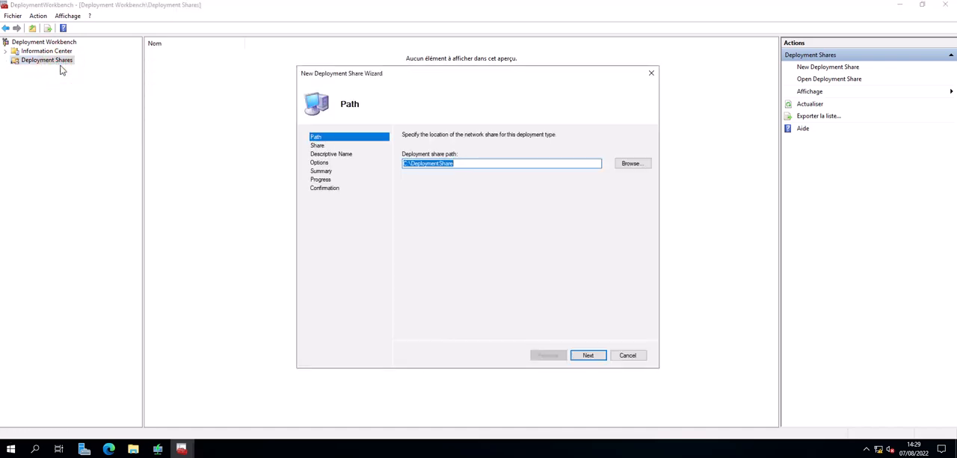
click(405, 162)
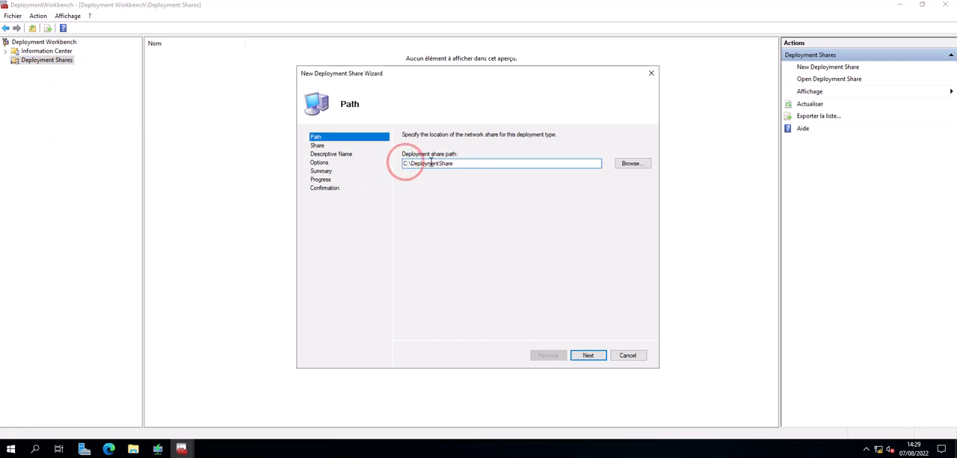
key(BackSpace)
key(BackSpace)
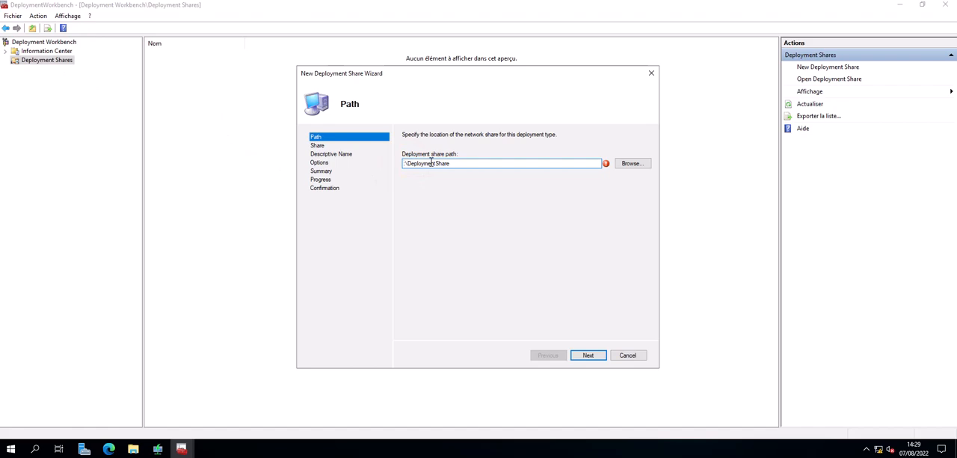
text(E)
click(598, 358)
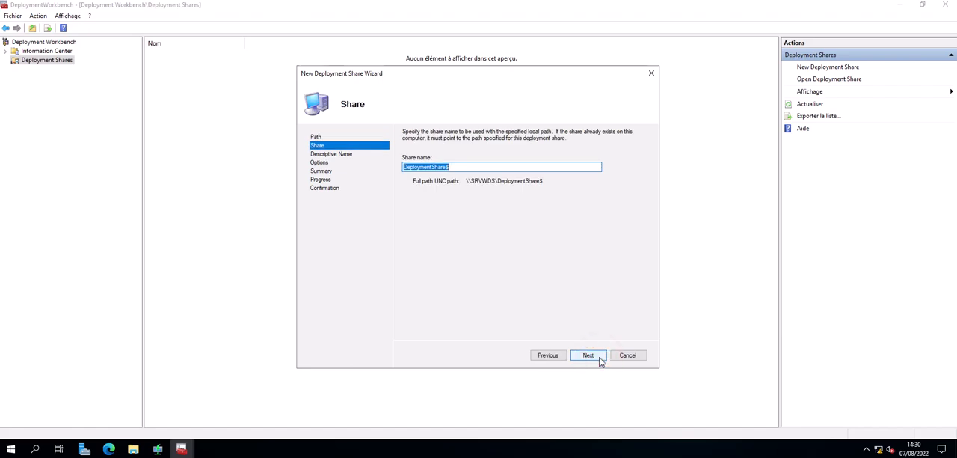
Create the share with the name DeploymentShare$, the description MDT Deployment Share and the default deployment options
click(468, 166)
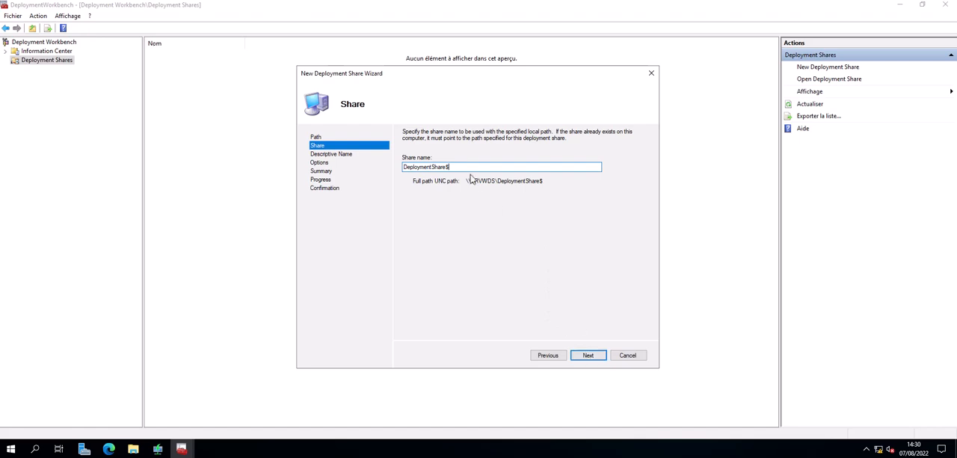
click(590, 356)
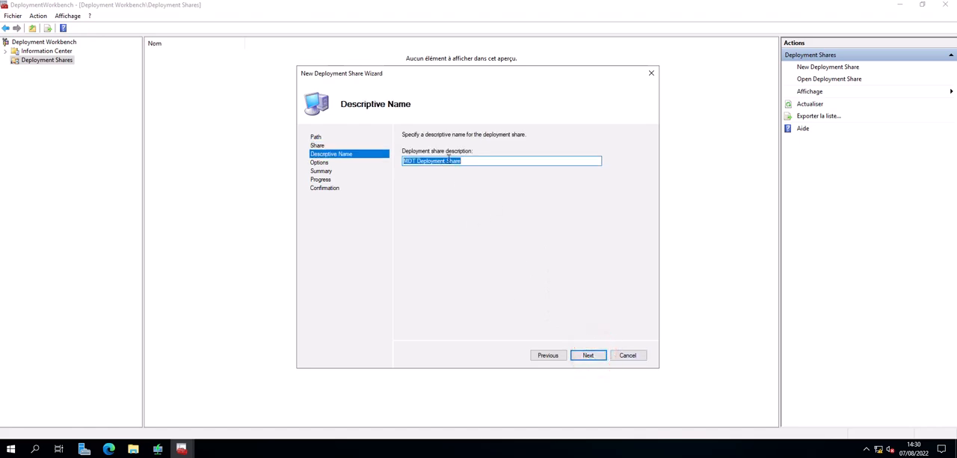
click(594, 357)
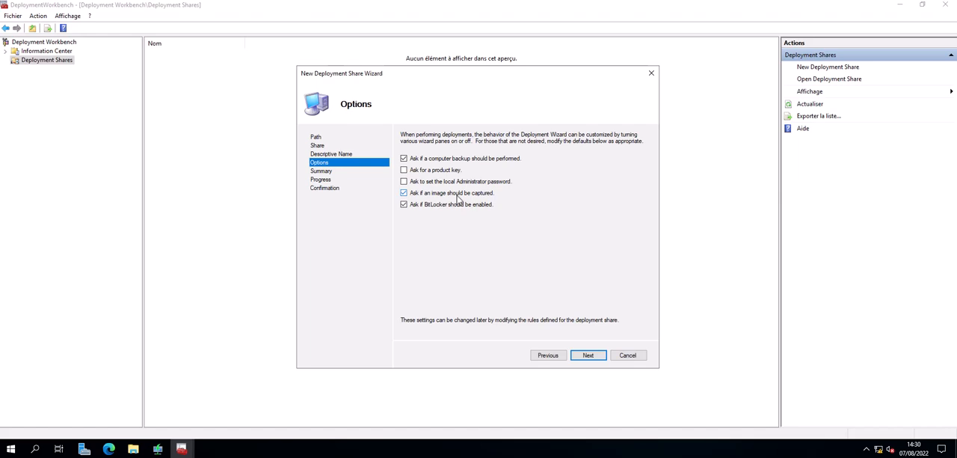
click(598, 355)
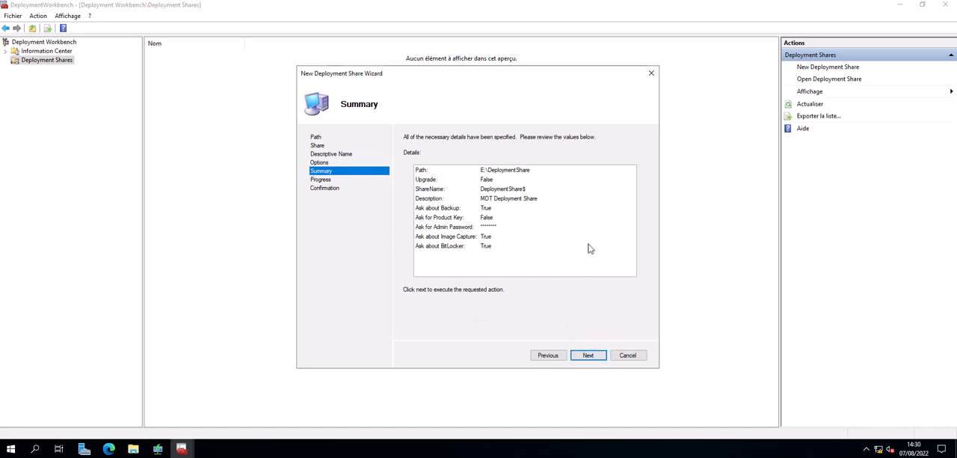
click(595, 356)
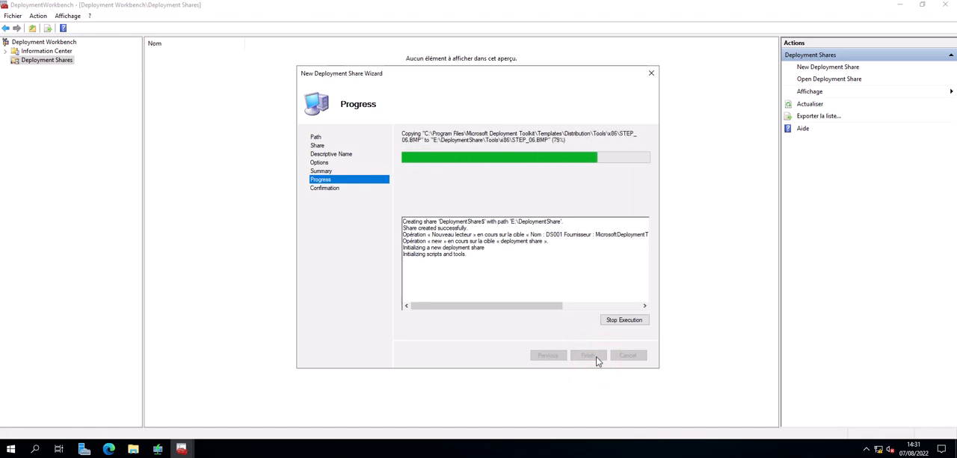
click(589, 355)
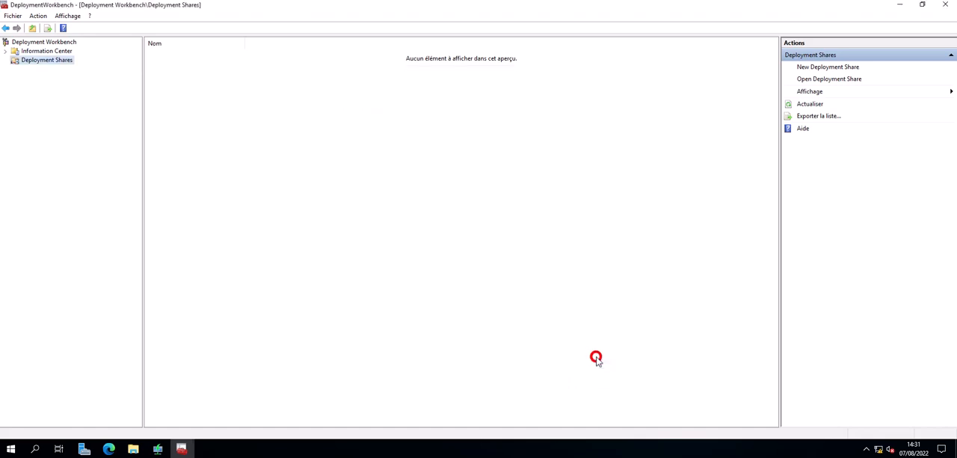
Expand the MDT Deployment Share in the console tree and widen the tree so its full name fits
click(6, 62)
click(36, 70)
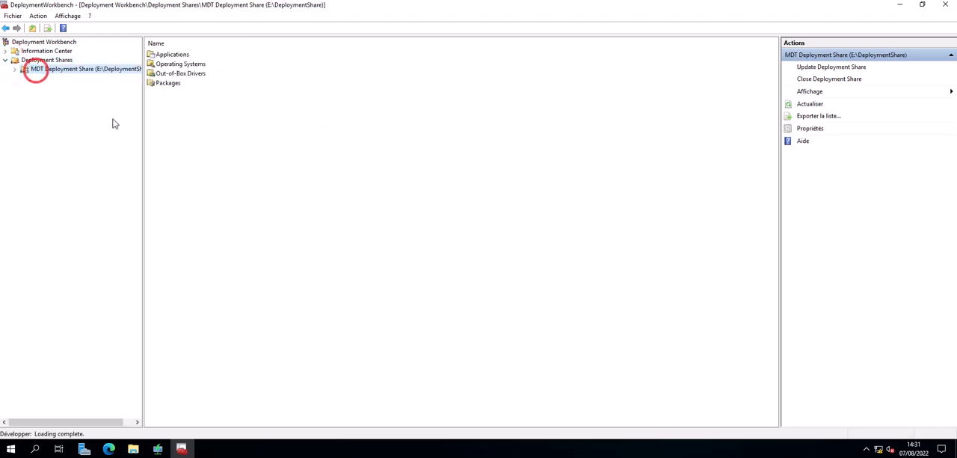
drag(142, 117, 209, 121)
click(15, 69)
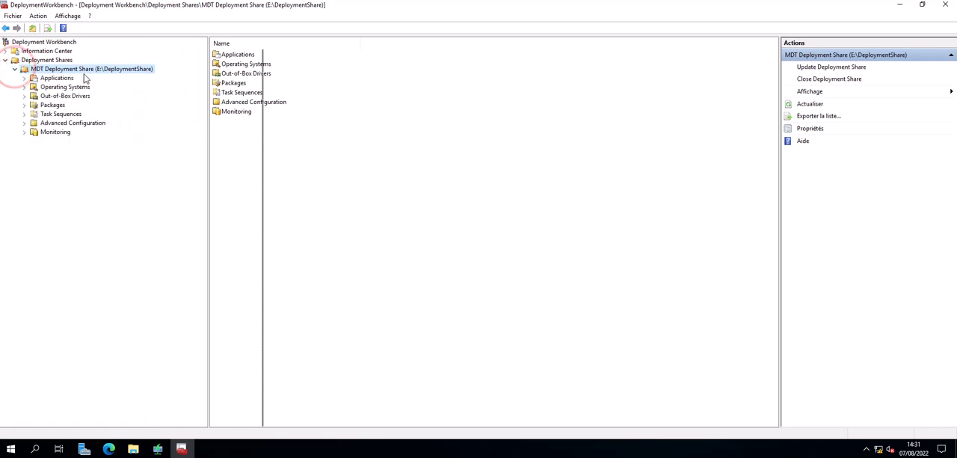
click(232, 161)
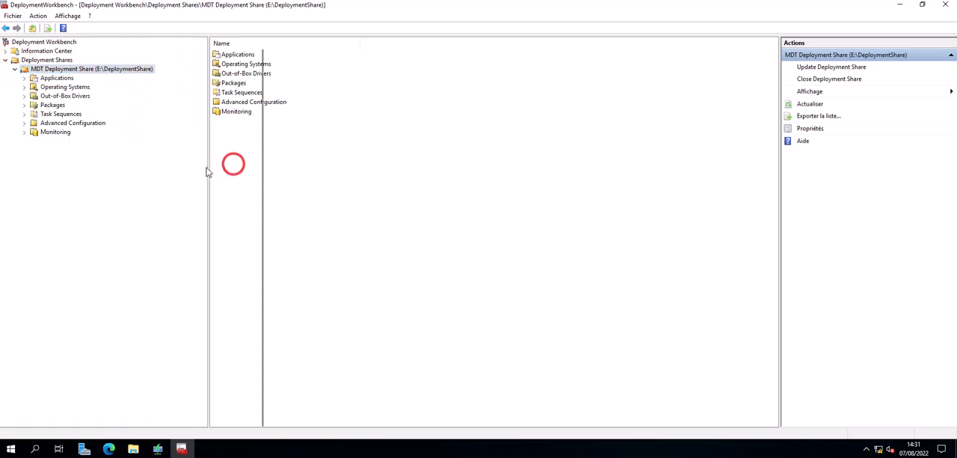
drag(208, 172, 233, 166)
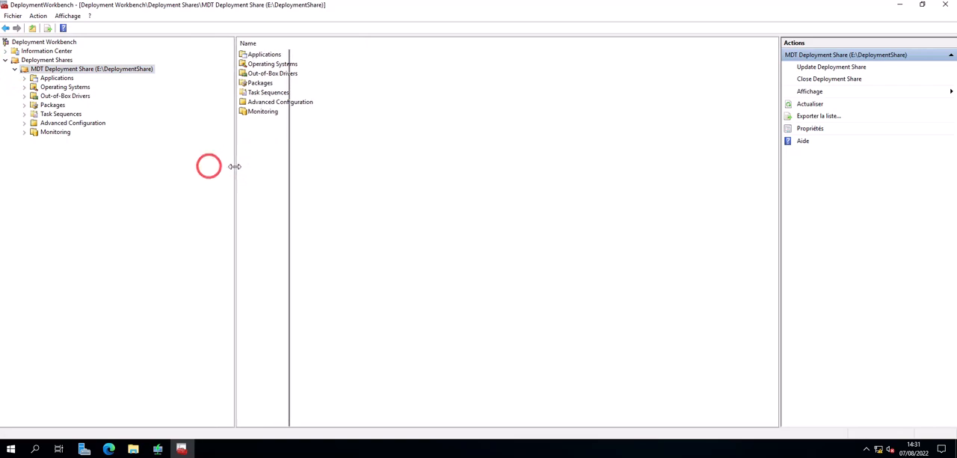
Arrange the Deployment Workbench window beside a File Explorer window showing E:\DeploymentShare to compare their folders
click(921, 5)
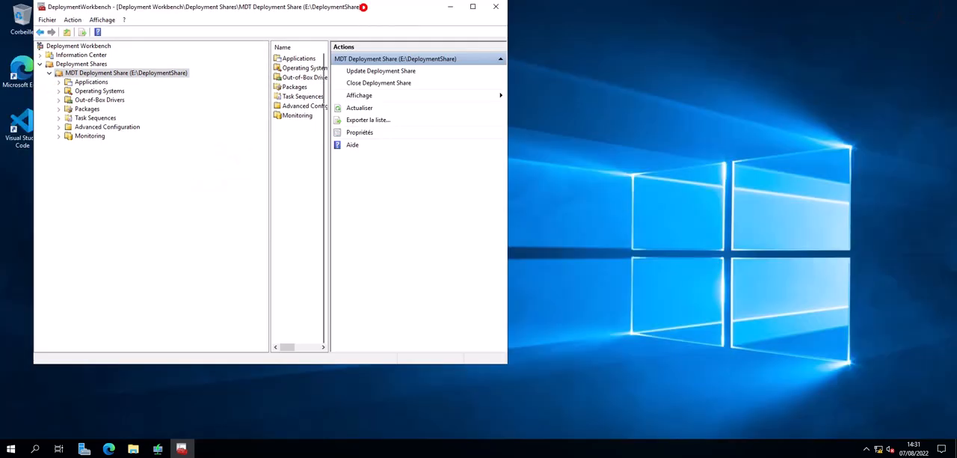
drag(364, 7, 552, 49)
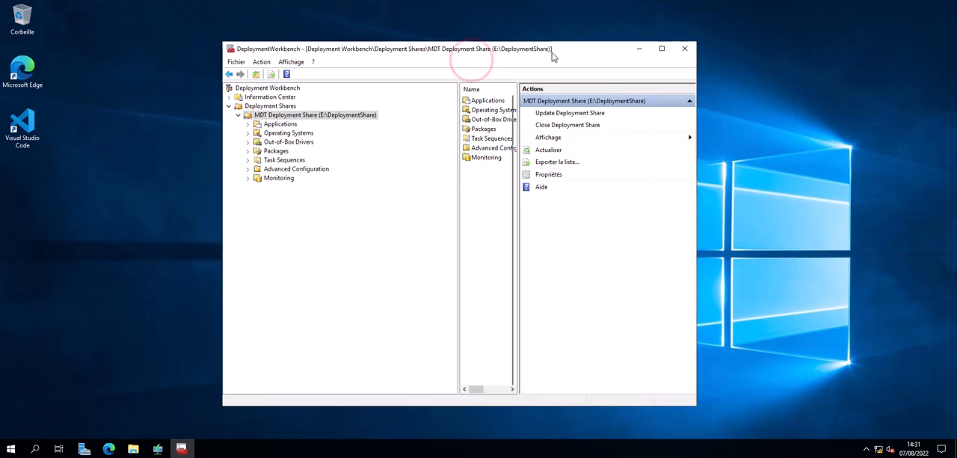
click(133, 448)
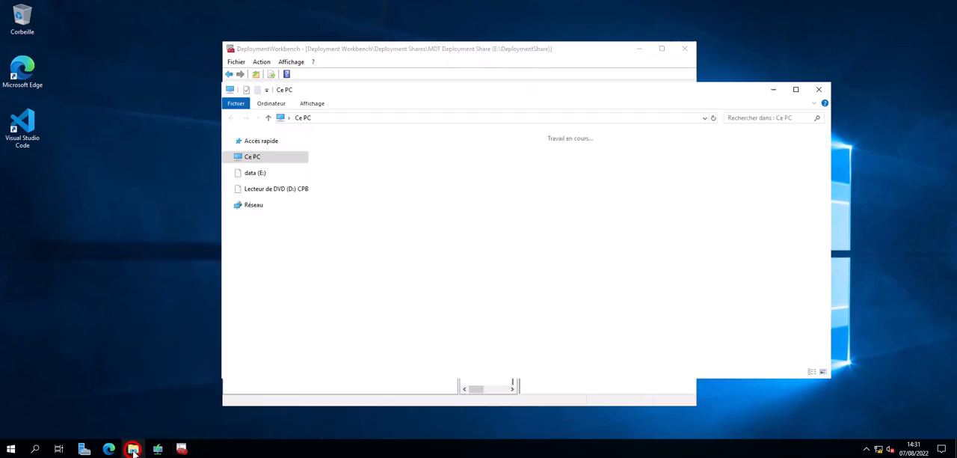
double_click(625, 222)
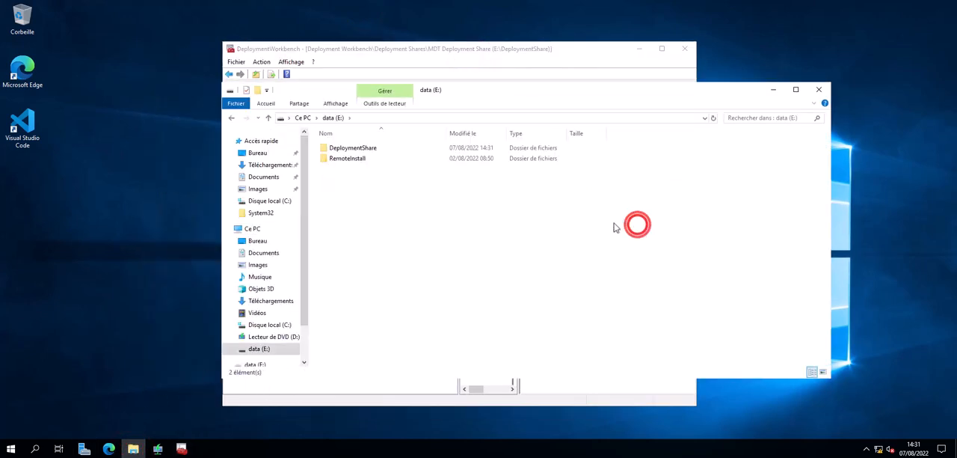
double_click(345, 148)
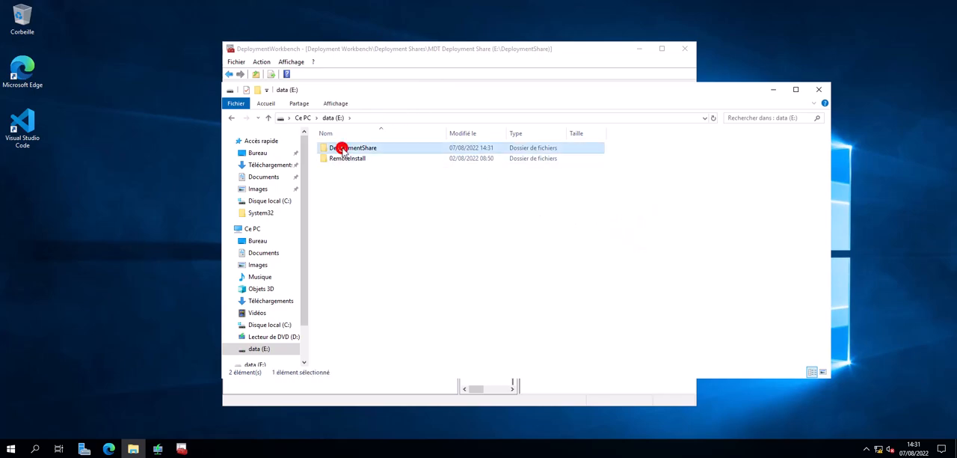
drag(456, 91, 682, 90)
drag(435, 50, 340, 61)
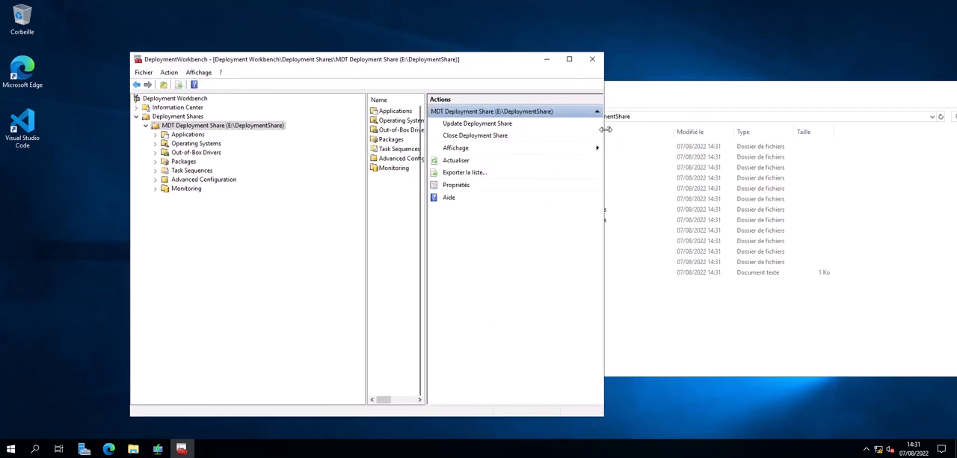
drag(604, 129, 454, 133)
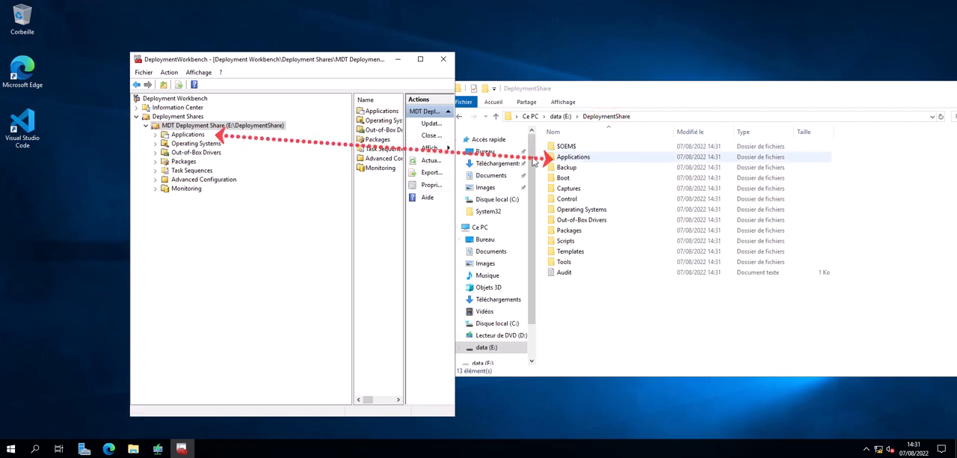
click(591, 210)
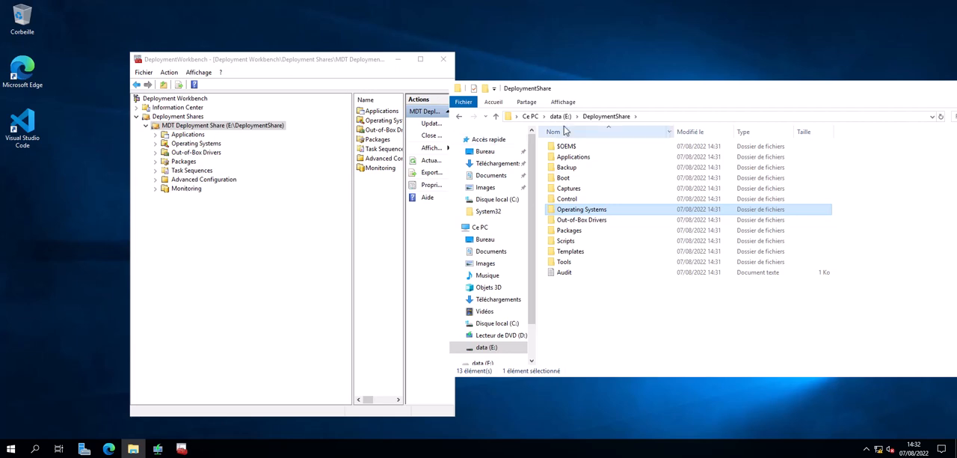
Check the DeploymentShare folder's advanced sharing permissions and the security permissions of the Administrateurs group in its properties
click(560, 116)
right_click(568, 150)
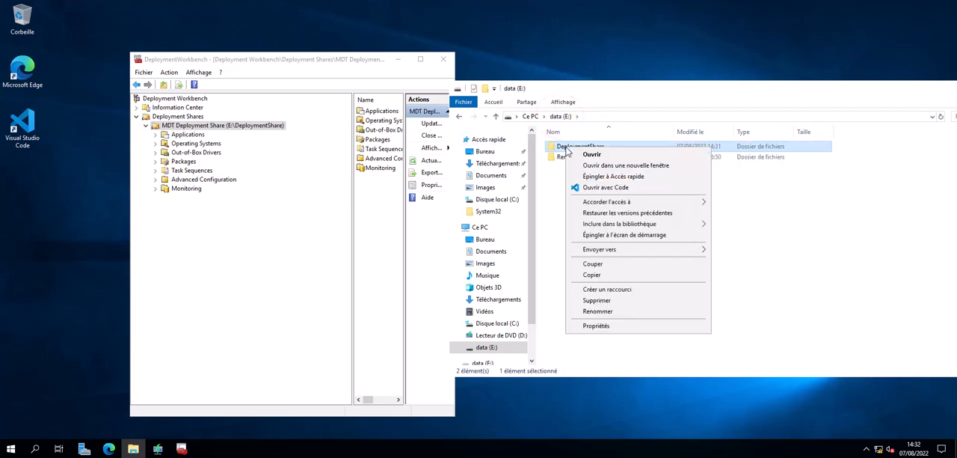
click(589, 326)
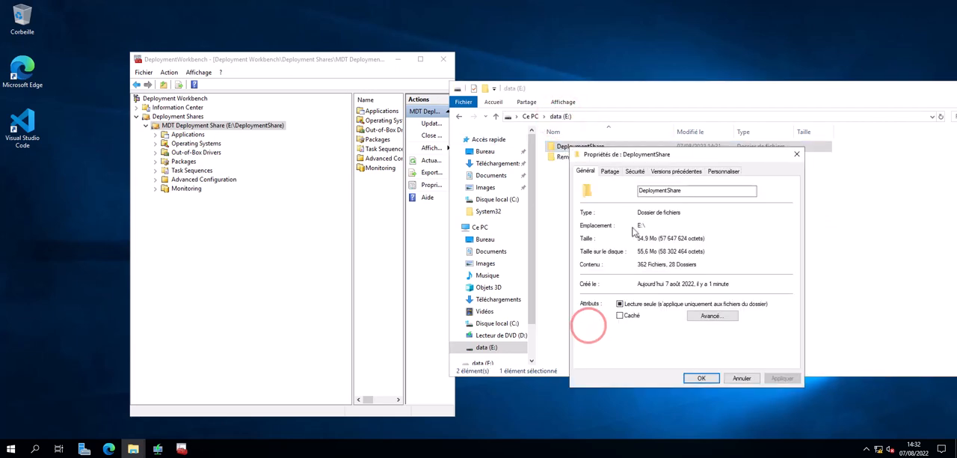
click(610, 170)
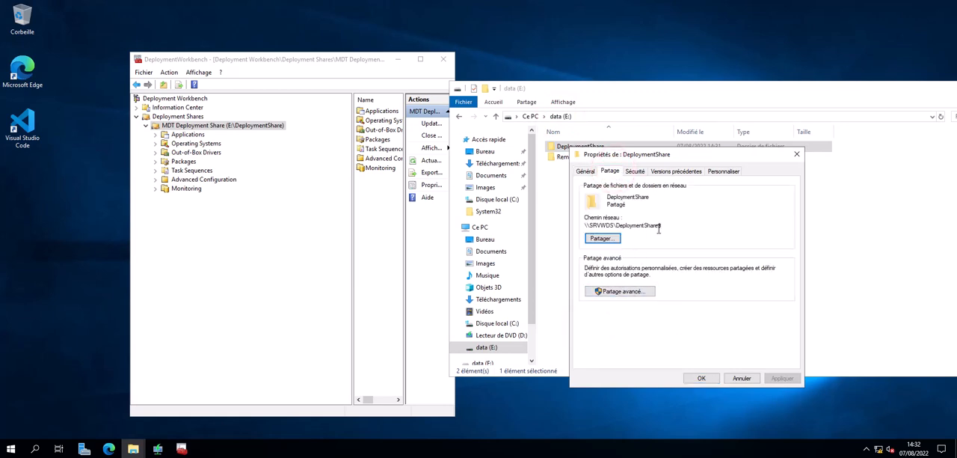
click(649, 294)
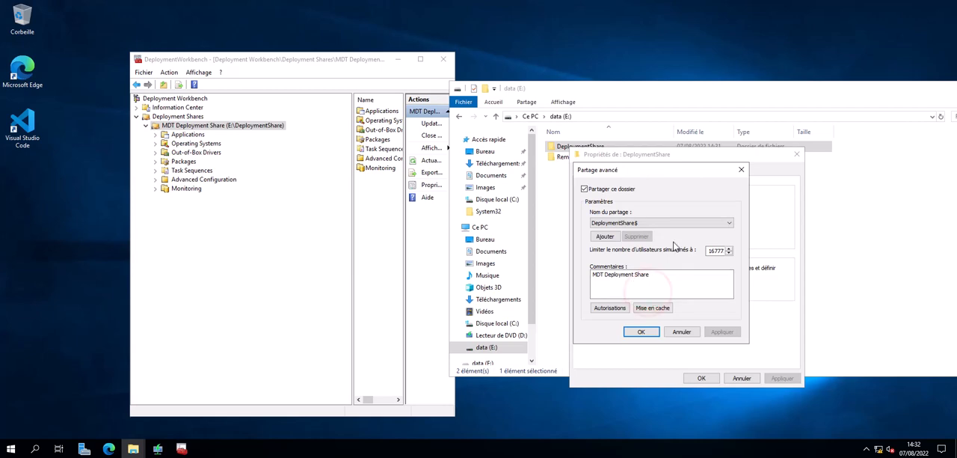
click(609, 308)
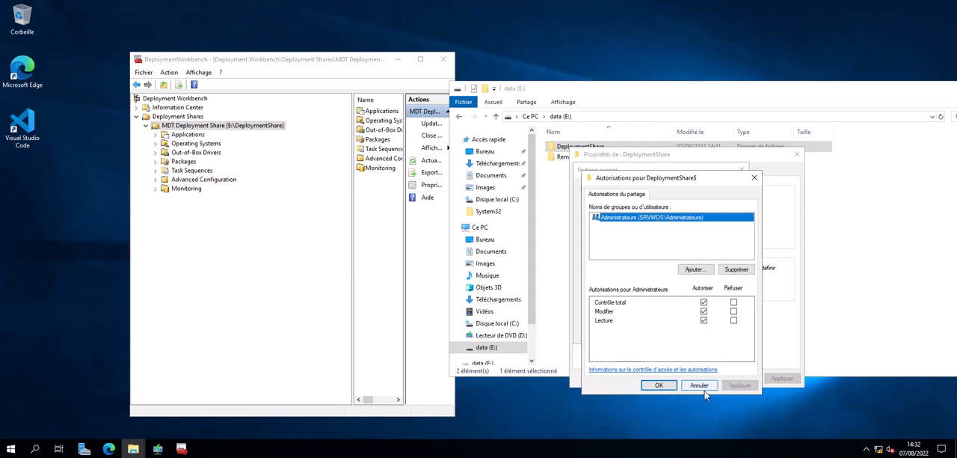
click(661, 385)
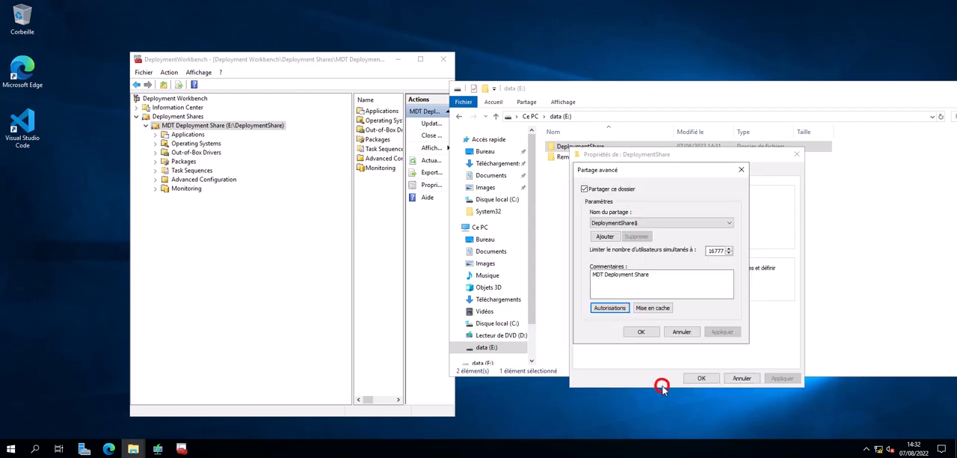
click(641, 331)
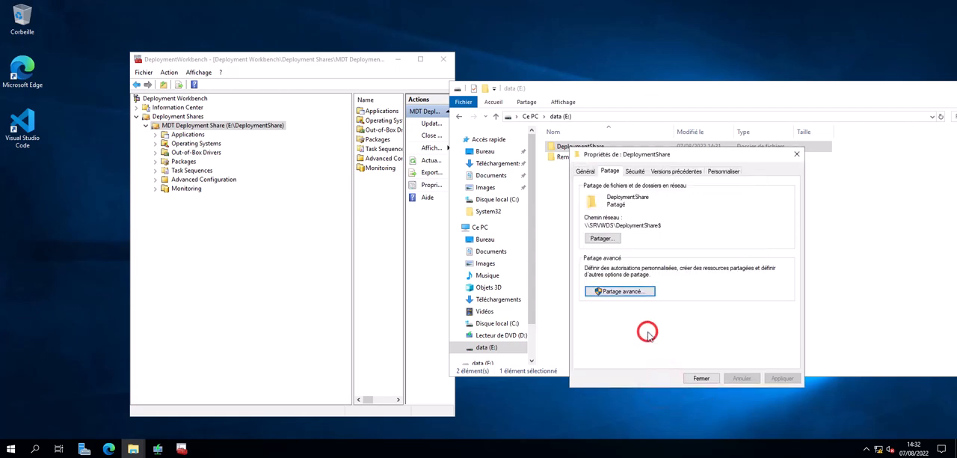
click(635, 171)
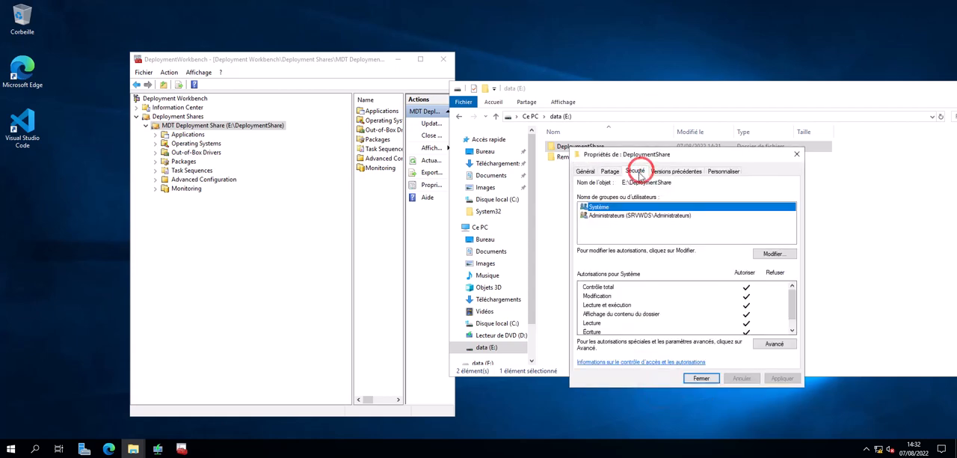
click(629, 215)
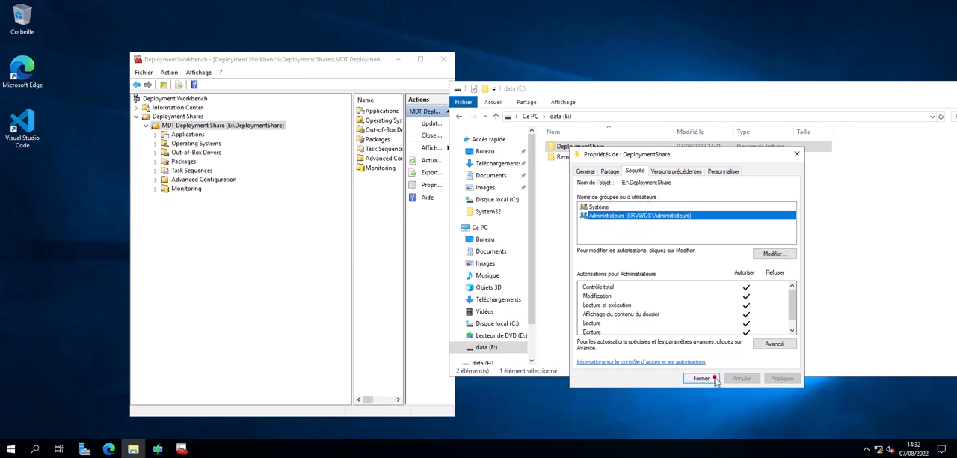
Close the DeploymentShare folder's properties and the File Explorer window, and maximize the Deployment Workbench window
click(701, 378)
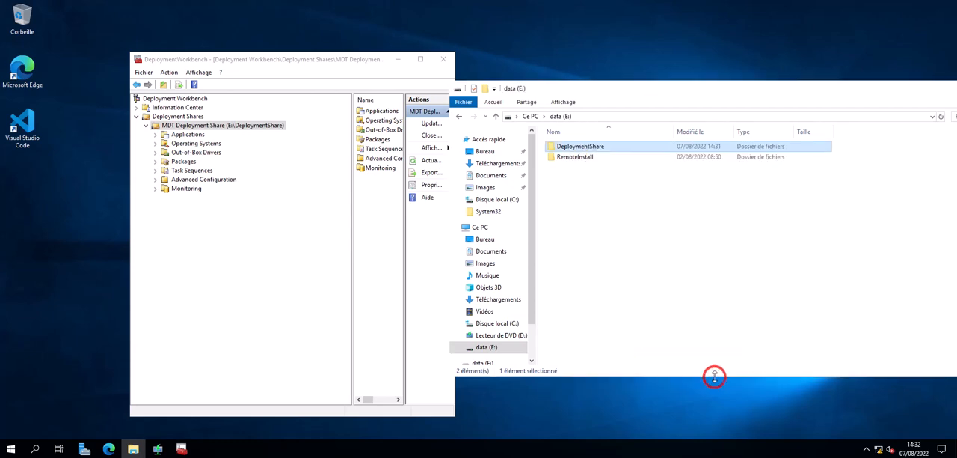
double_click(458, 88)
click(422, 60)
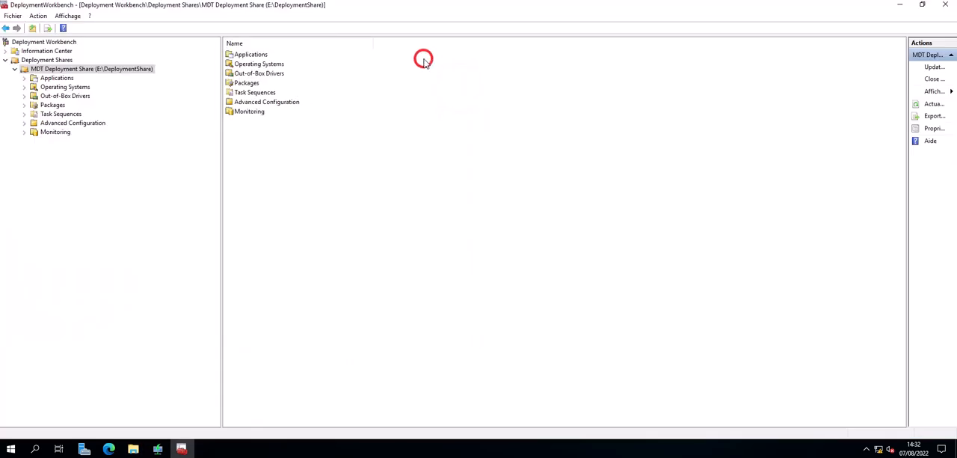
Open the MDT Deployment Share's properties and review its general settings and its rules
right_click(65, 71)
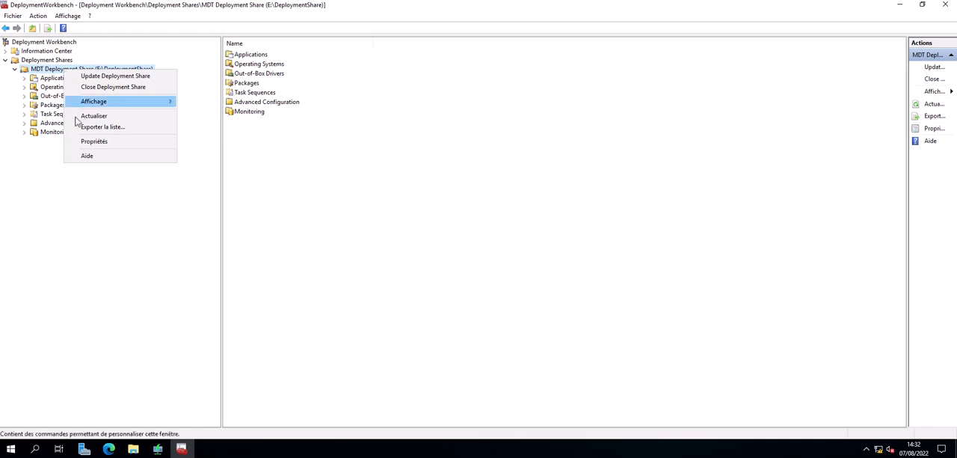
click(86, 144)
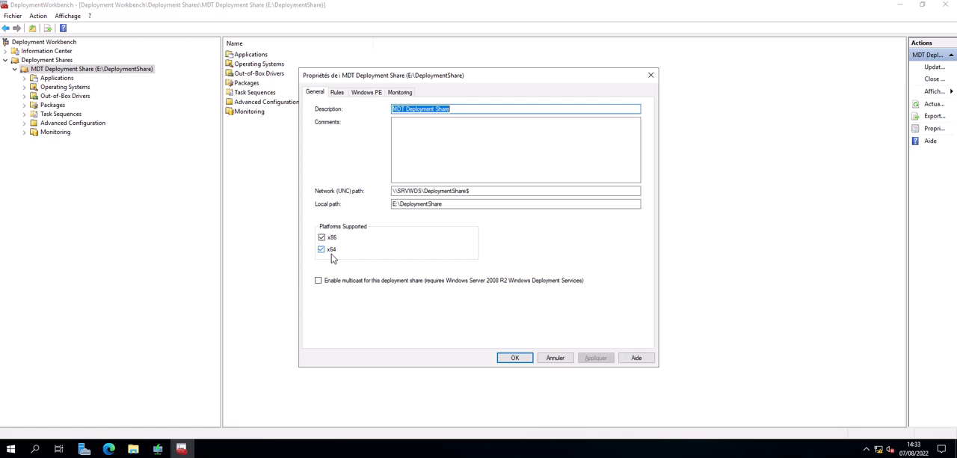
click(337, 92)
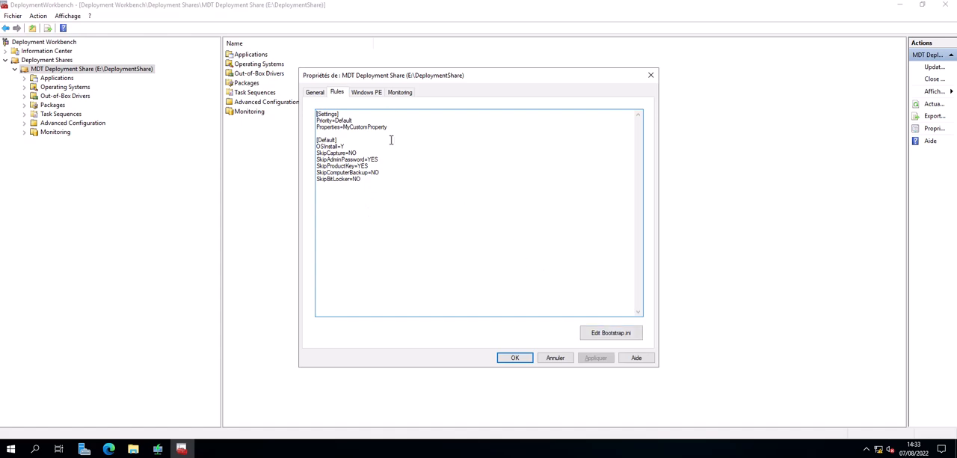
Review the share's Windows PE settings for the x86 and x64 platforms, ending on x86, and check its monitoring settings
click(365, 92)
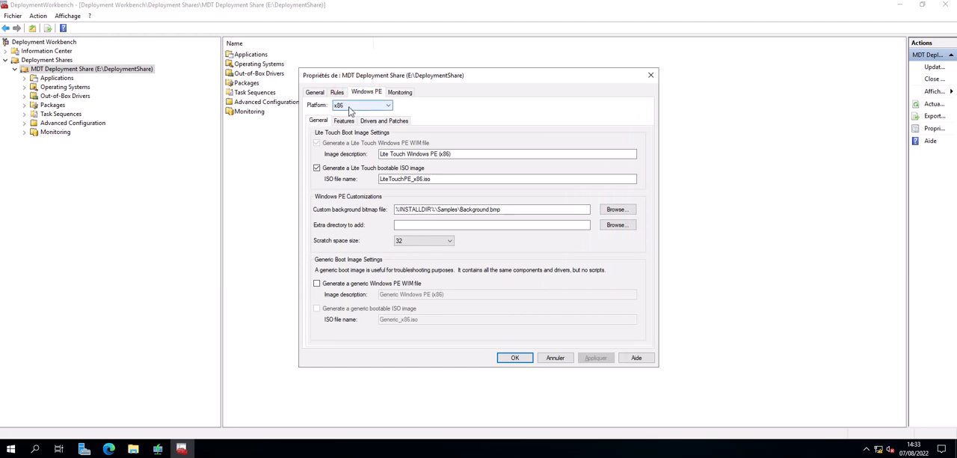
click(348, 109)
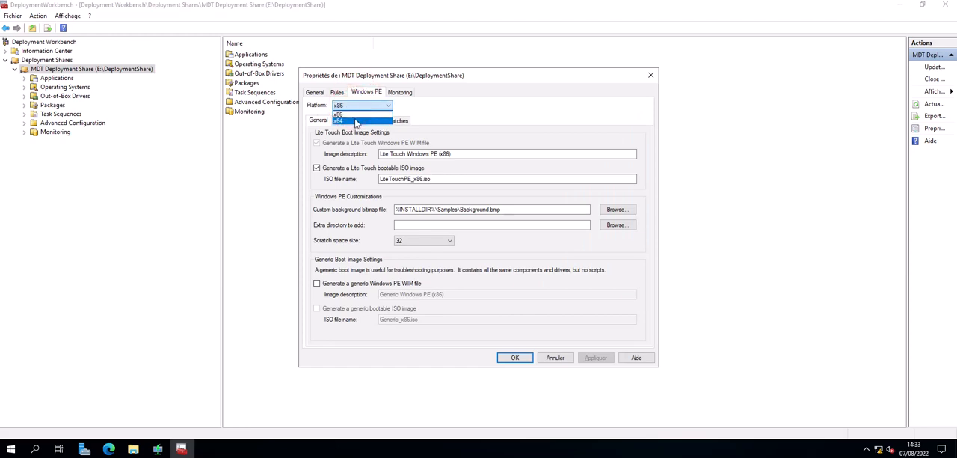
click(354, 121)
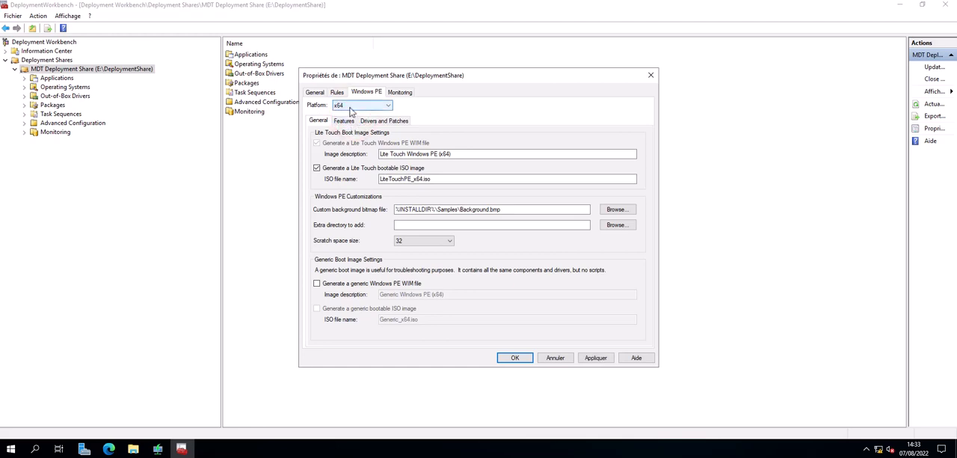
click(349, 106)
click(348, 112)
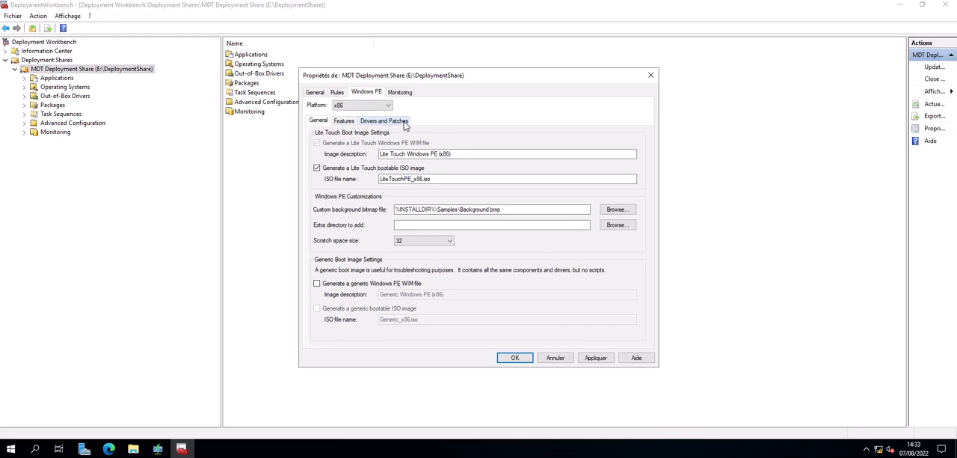
click(348, 106)
click(468, 112)
click(394, 92)
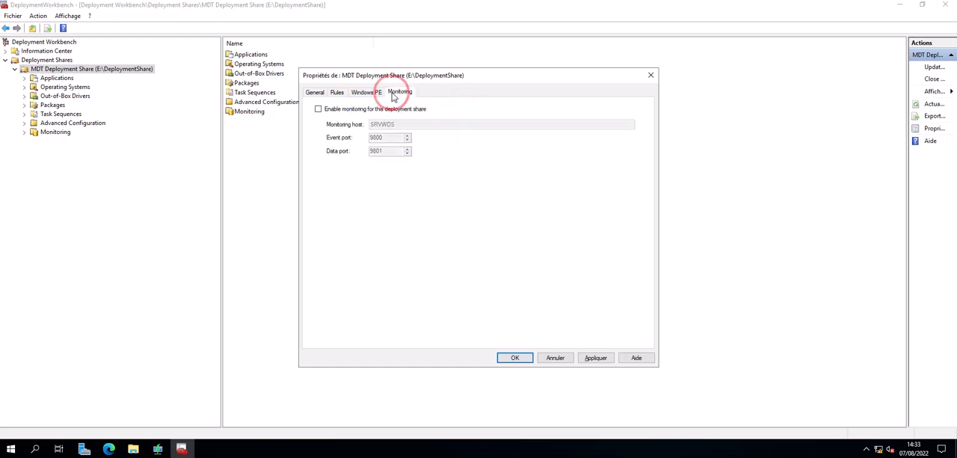